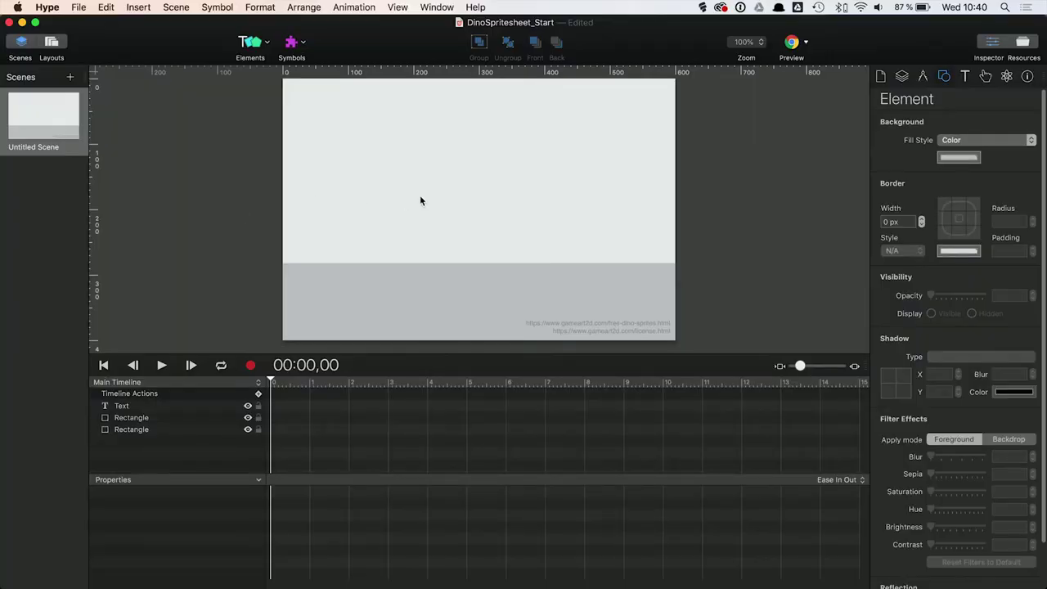
- Start a new sprite sheet from all ten Walk PNG frames in DinoWalk
left_click(253, 49)
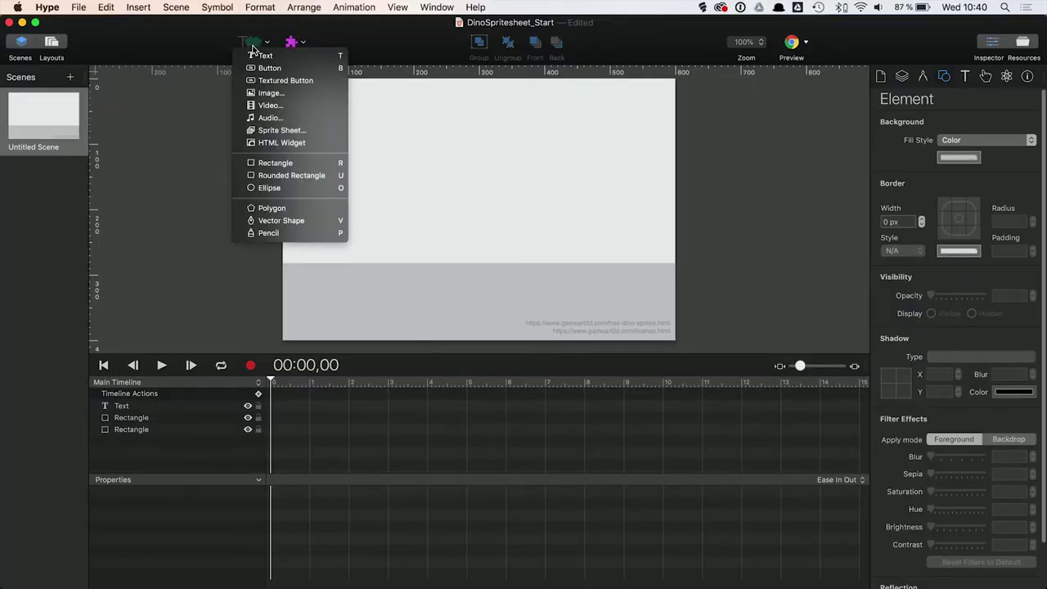
left_click(315, 130)
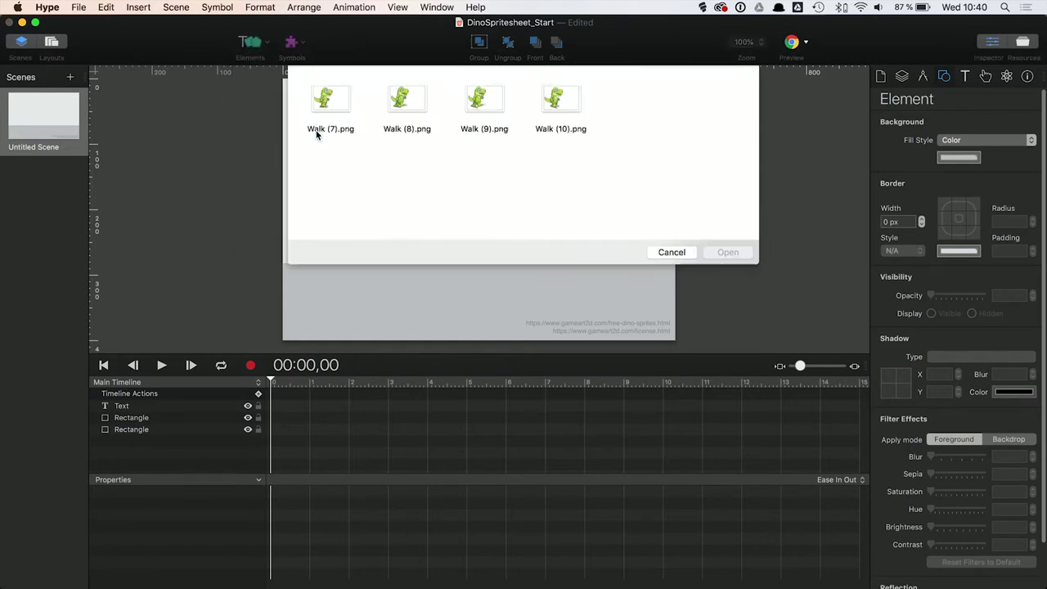
key("super+a")
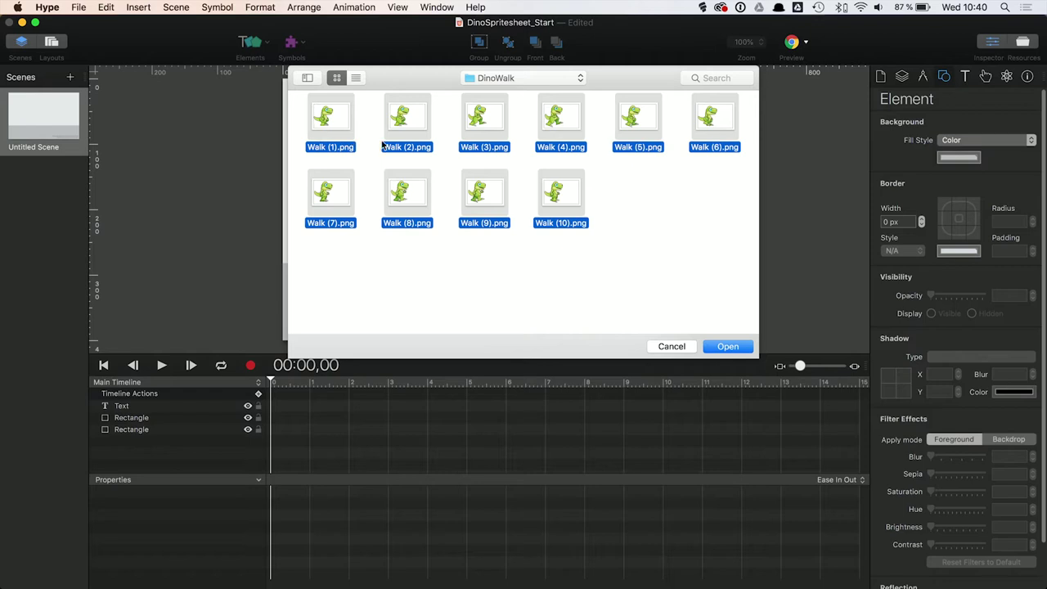
left_click(735, 346)
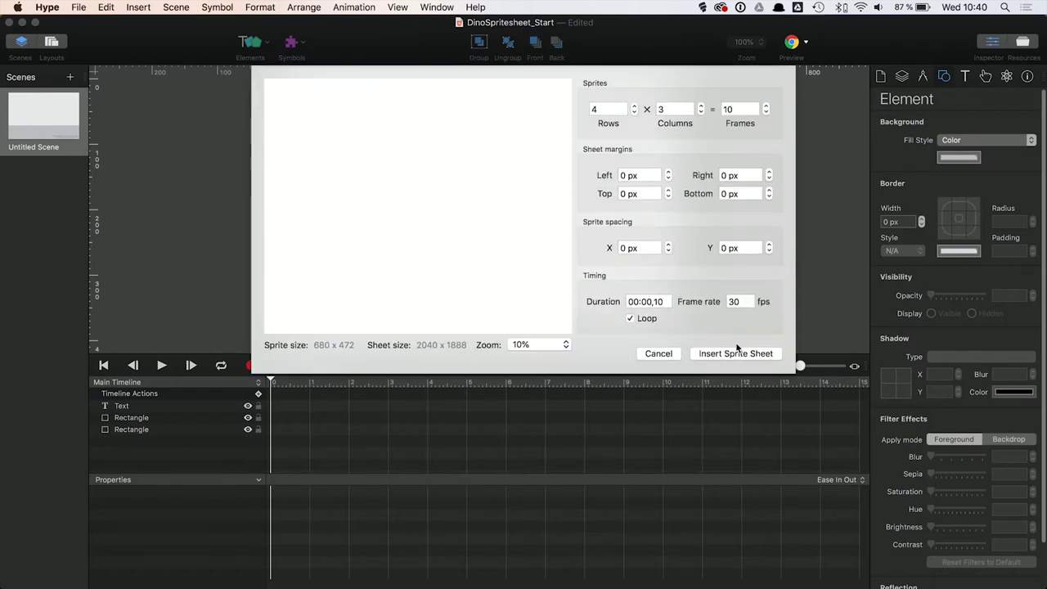
- Slice the sprite sheet into 4 rows by 3 columns with 10 frames
left_click(634, 112)
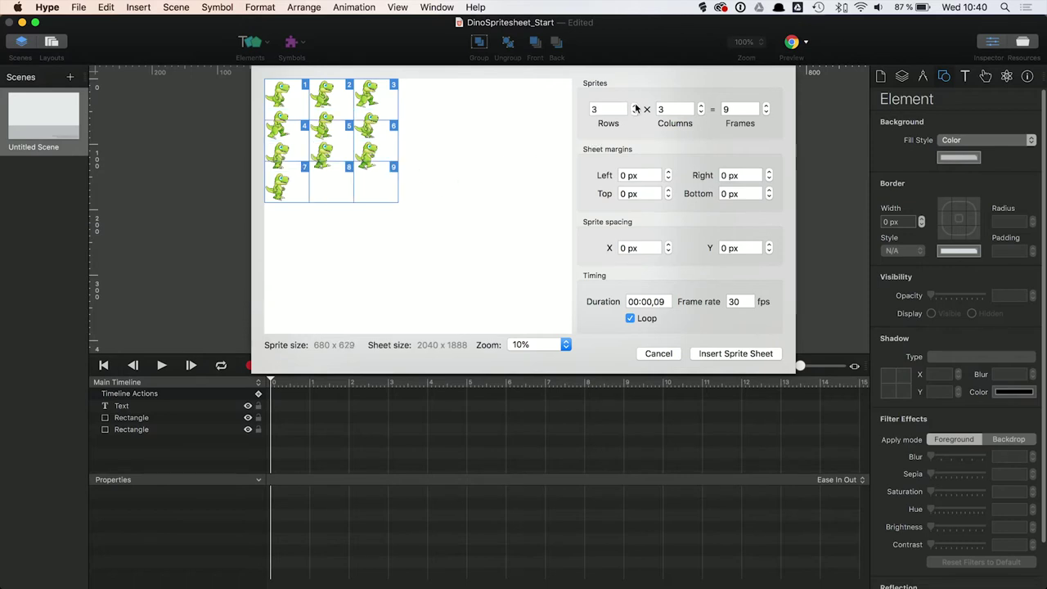
left_click(637, 106)
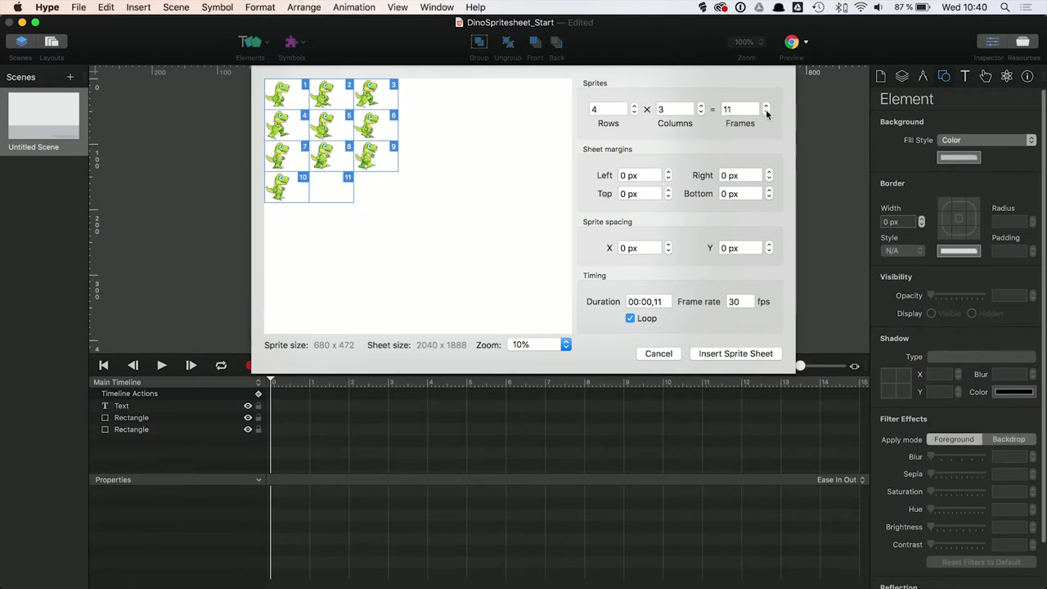
left_click(766, 113)
- Insert the dino sprite into the scene, preview its walk cycle, and shrink it
left_click(734, 353)
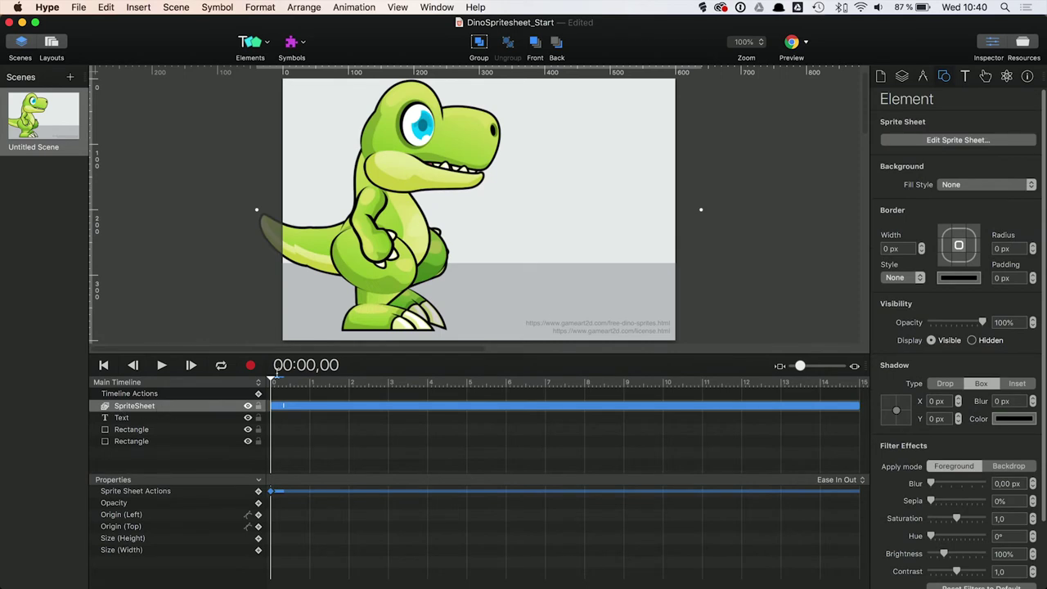
mouse_move(274, 383)
left_mouse_down()
mouse_move(466, 382)
mouse_move(272, 399)
left_mouse_up()
left_click(481, 126)
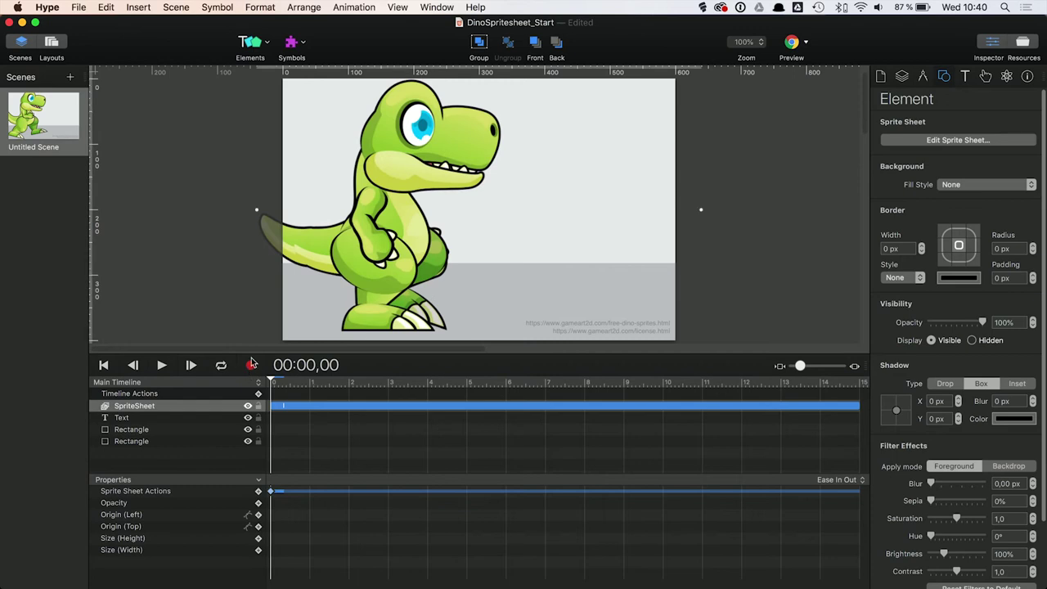
scroll(619, 137, "up", 2)
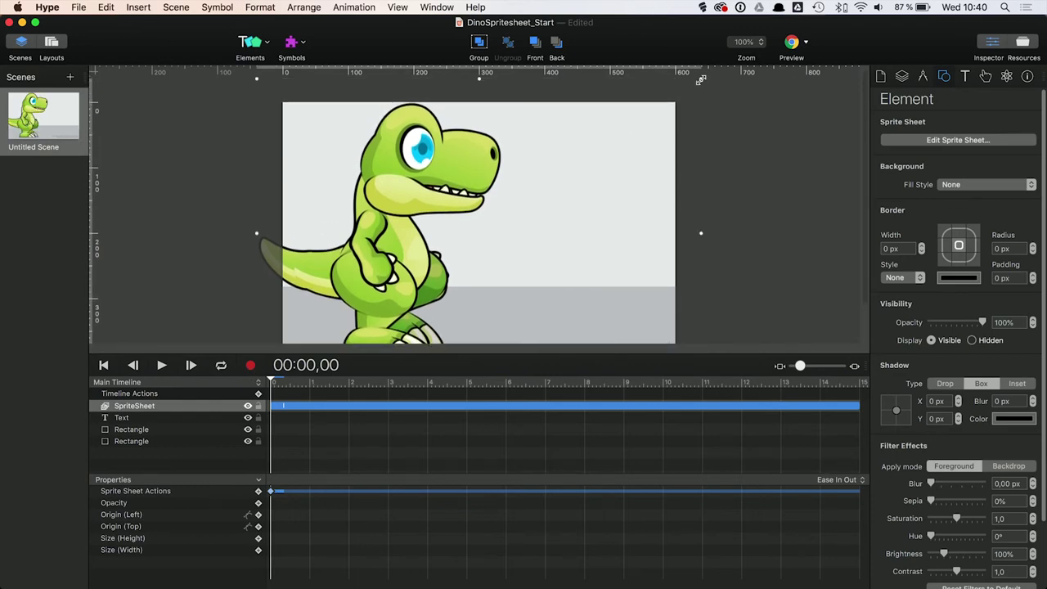
left_click_drag(701, 77, 249, 151)
- Record a 4-second move of the dino to past the stage's right edge, returning to 0s
left_click(252, 367)
left_click_drag(275, 382, 427, 383)
left_click_drag(229, 213, 762, 204)
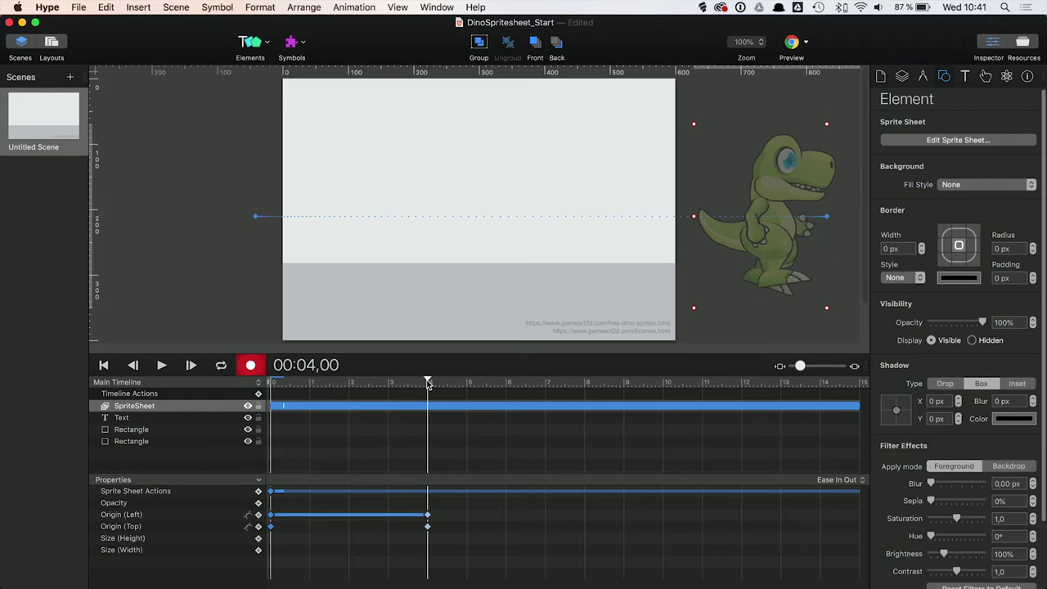
left_click_drag(428, 384, 273, 382)
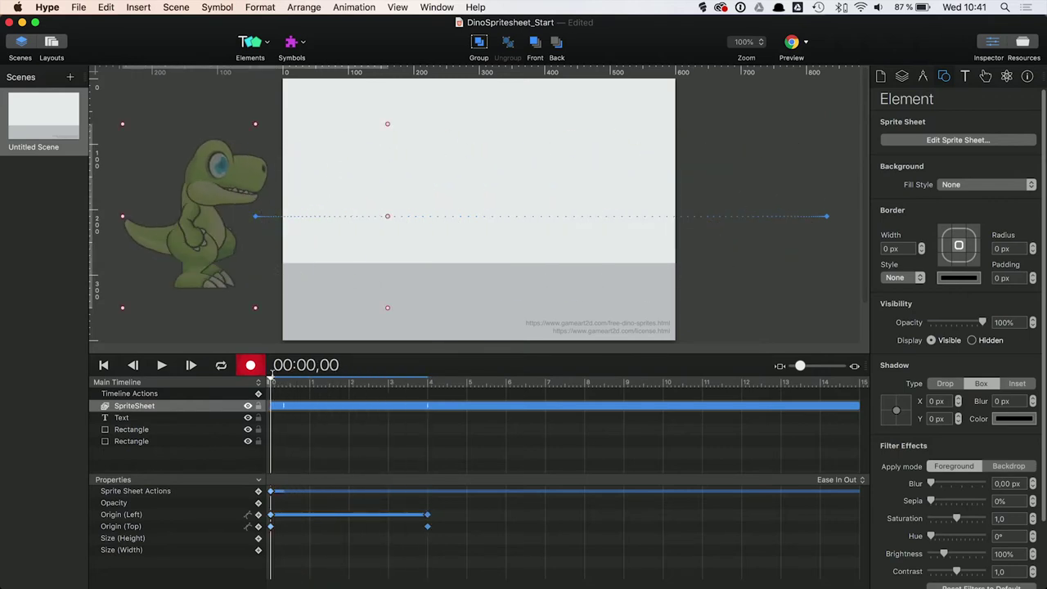
- Stop recording and keep the Sprite Sheet Actions keyframe set to Start Sprite Sheet
left_click(250, 366)
left_click(258, 490)
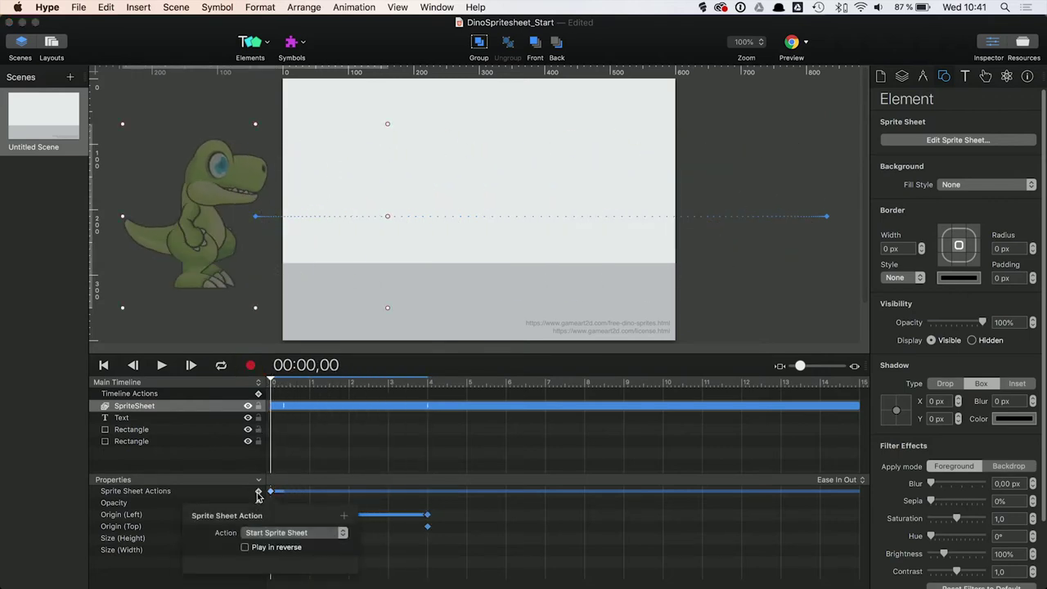
left_click(296, 533)
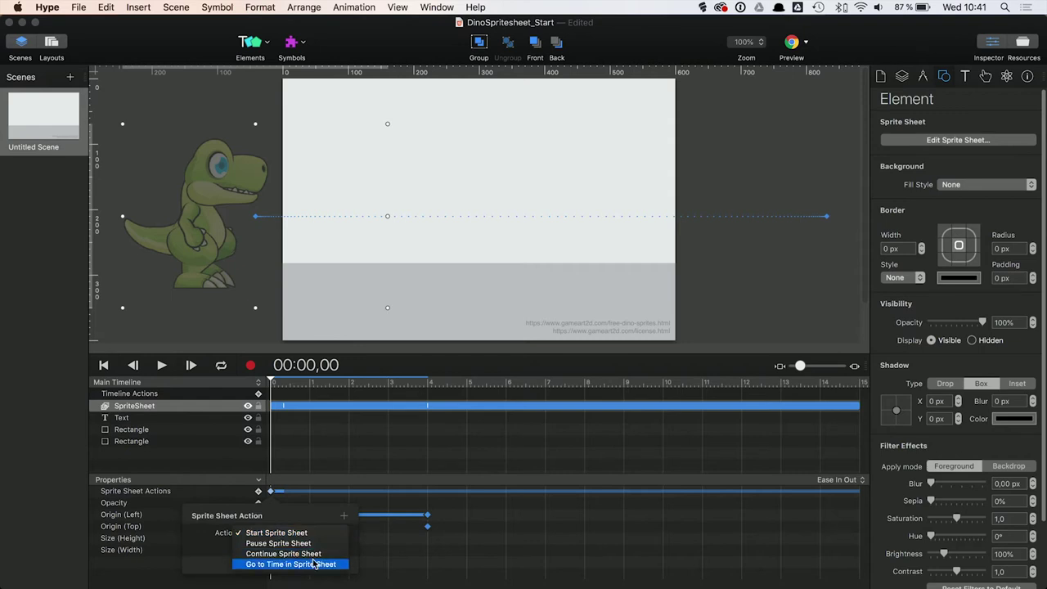
left_click(277, 532)
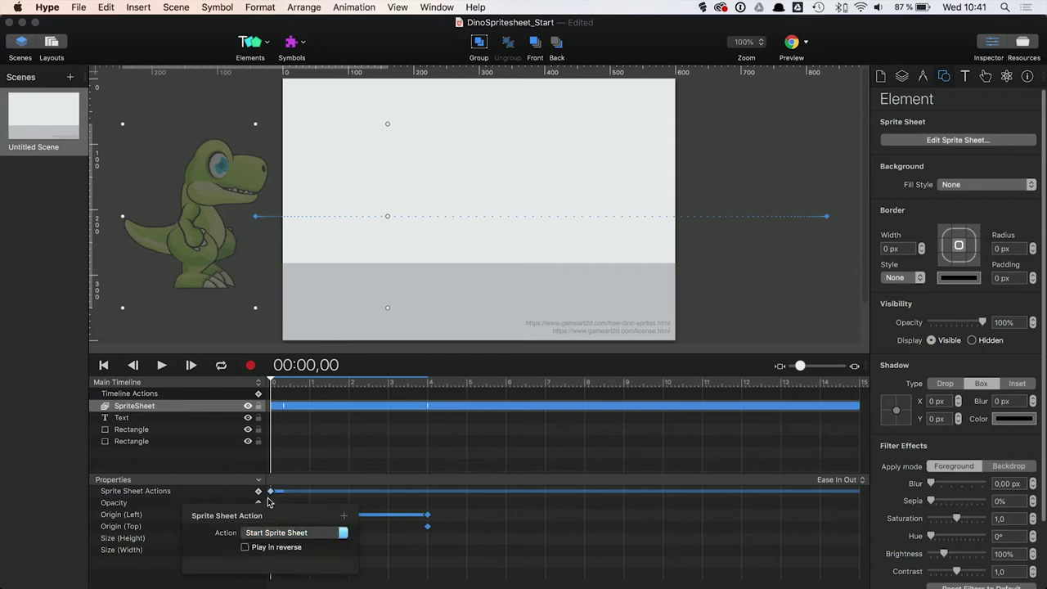
left_click(259, 492)
left_click(258, 490)
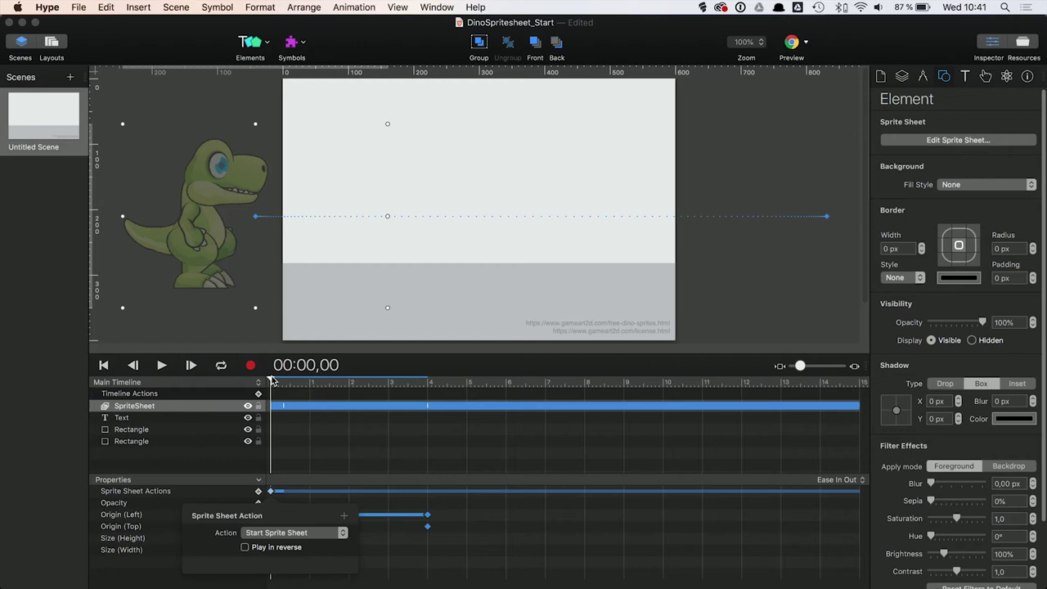
left_click(272, 380)
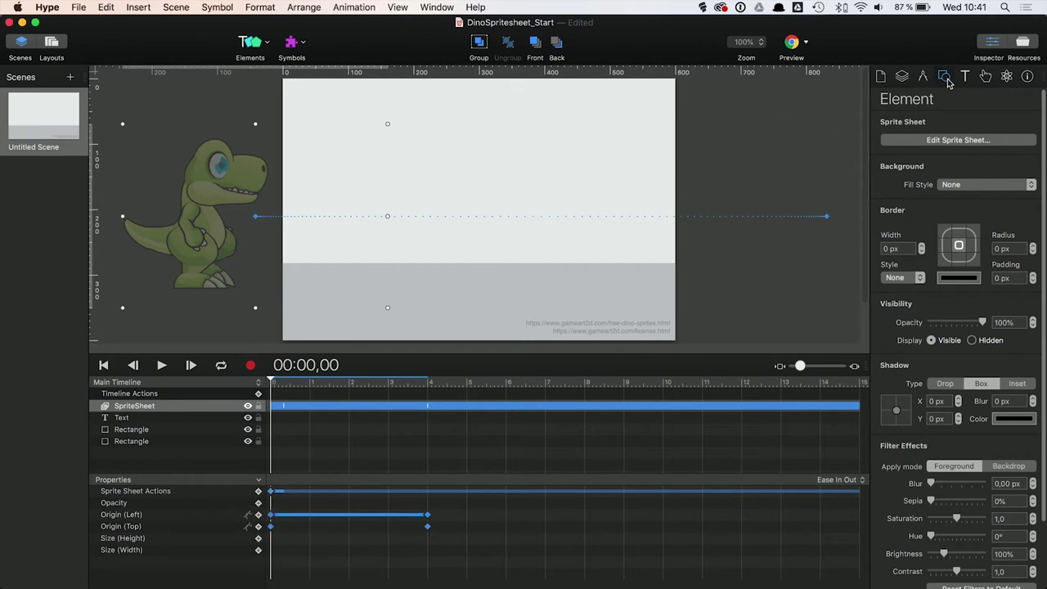
- Check the sprite sheet's 30 fps timing in Edit Sprite Sheet and update it
left_click(940, 146)
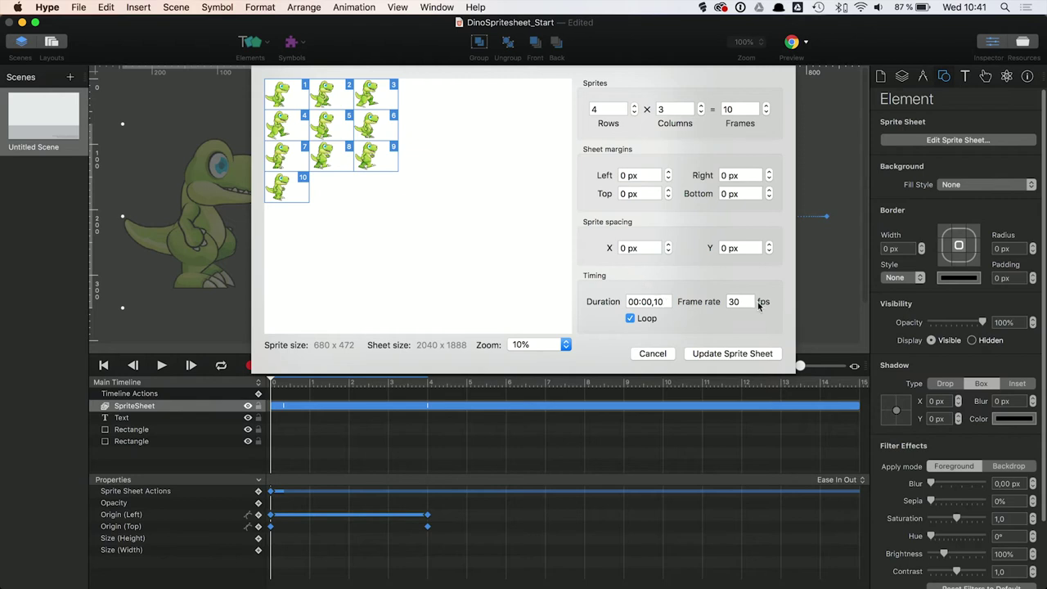
double_click(734, 302)
left_click(724, 354)
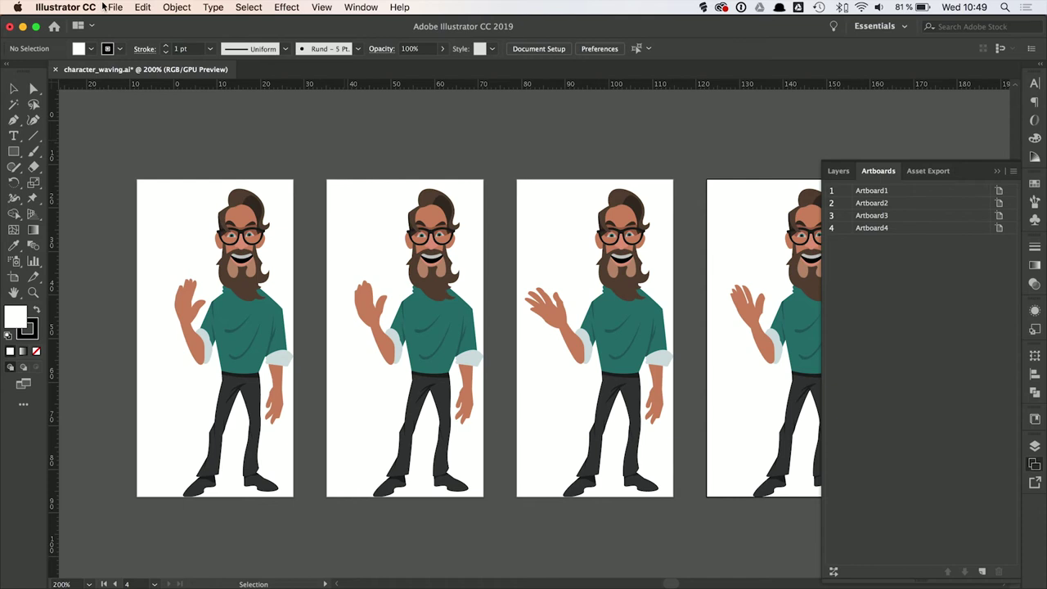
- Open Export for Screens with all four artboards at 1x PNG, then switch to Photoshop
left_click(108, 7)
mouse_move(147, 220)
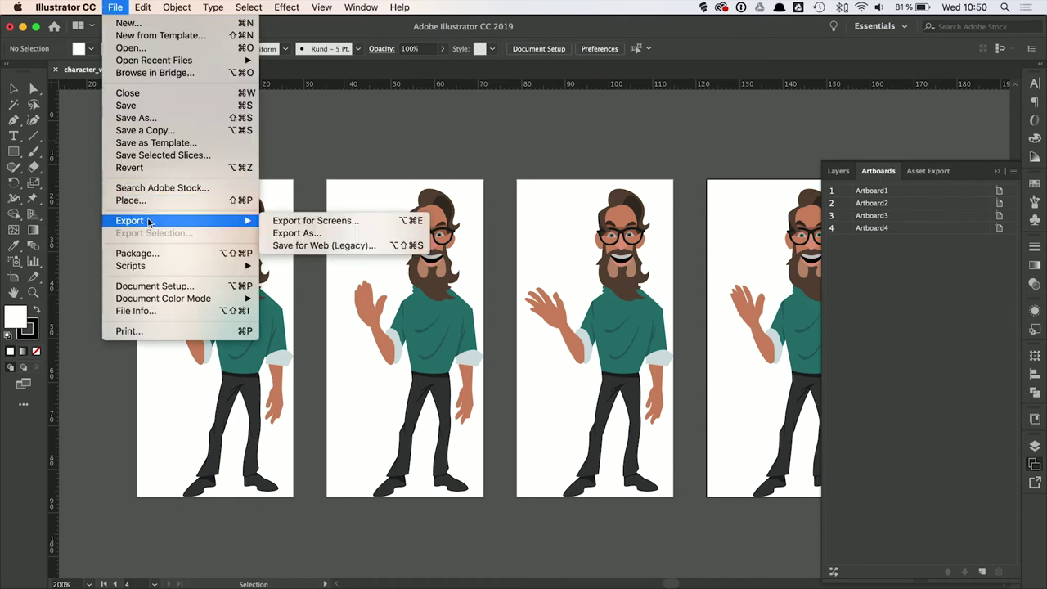
left_click(295, 222)
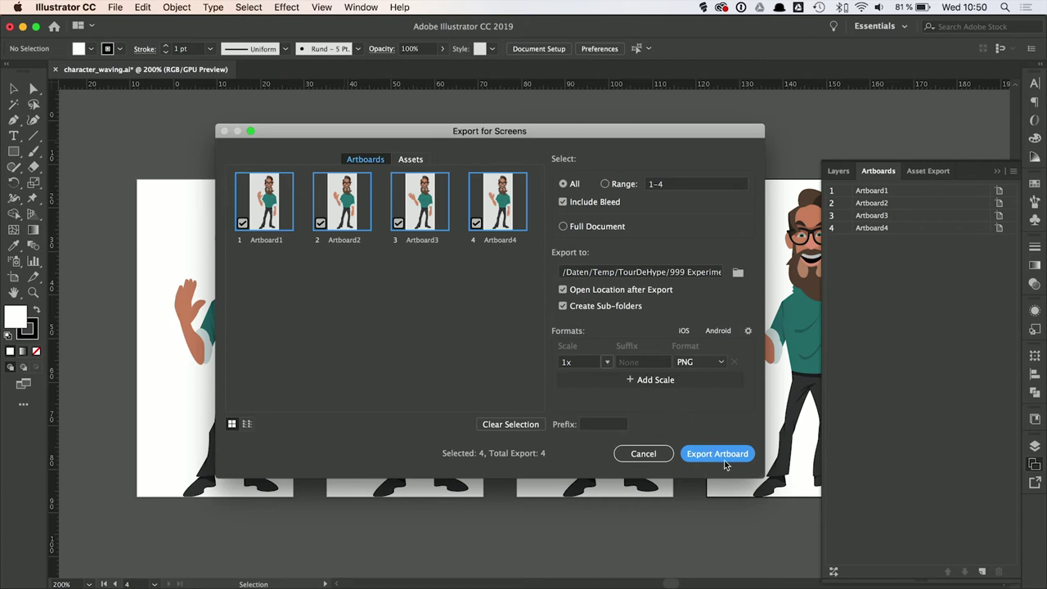
key("super+Tab")
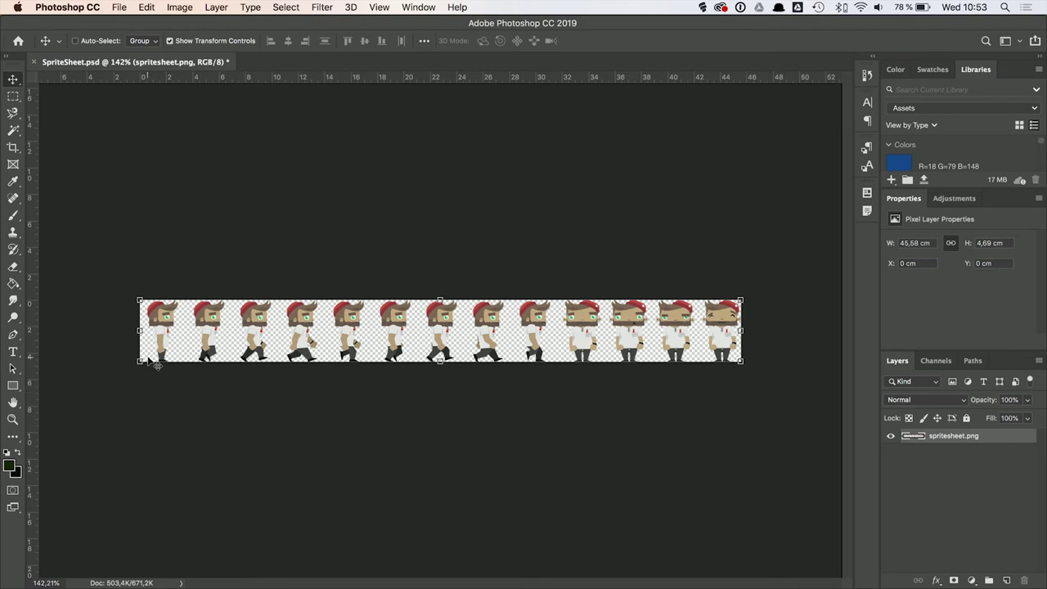
- Zoom in on the sprite strip's lower-left pixels, zoom back out, then switch to Finder
scroll(148, 361, "up", 10)
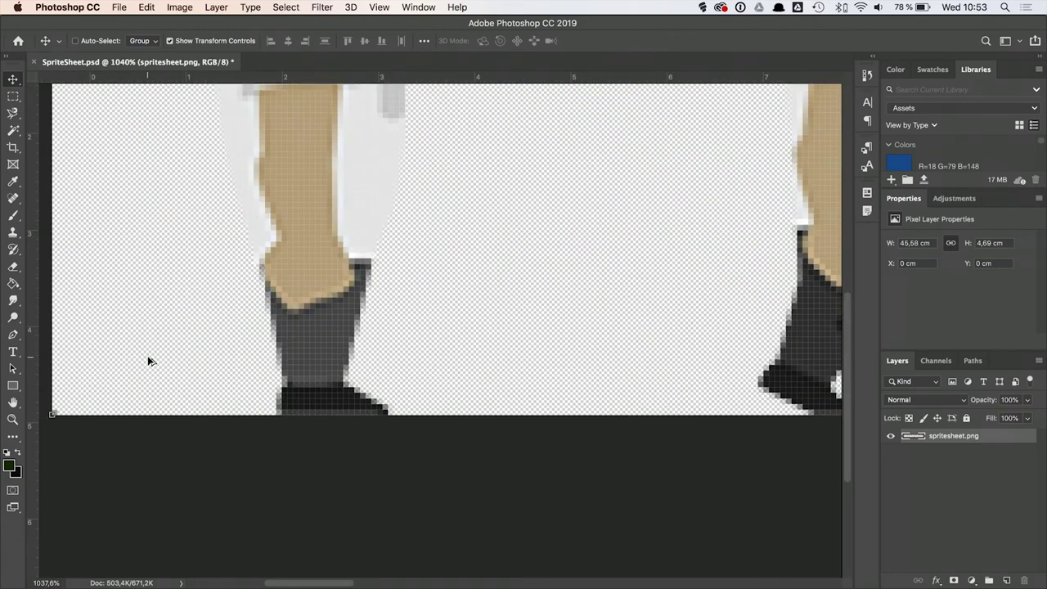
scroll(148, 360, "up", 4)
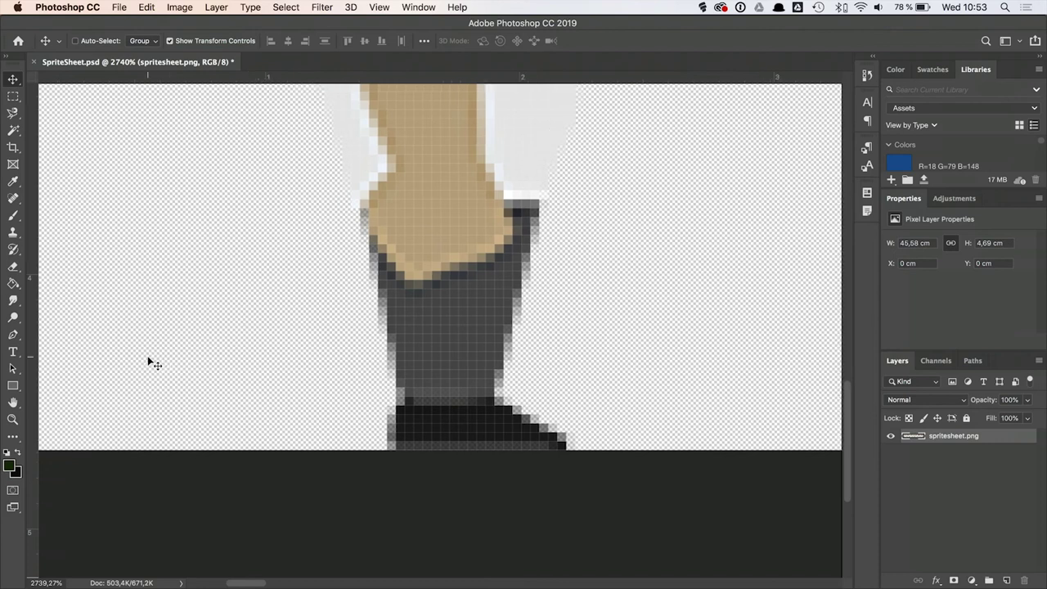
scroll(148, 360, "left", 2)
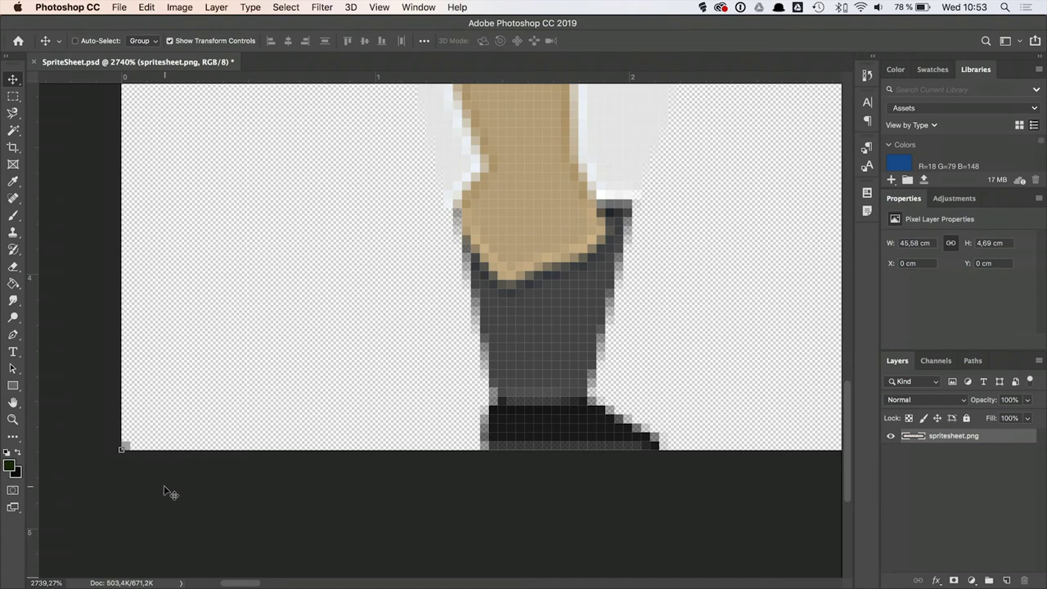
scroll(170, 492, "down", 10)
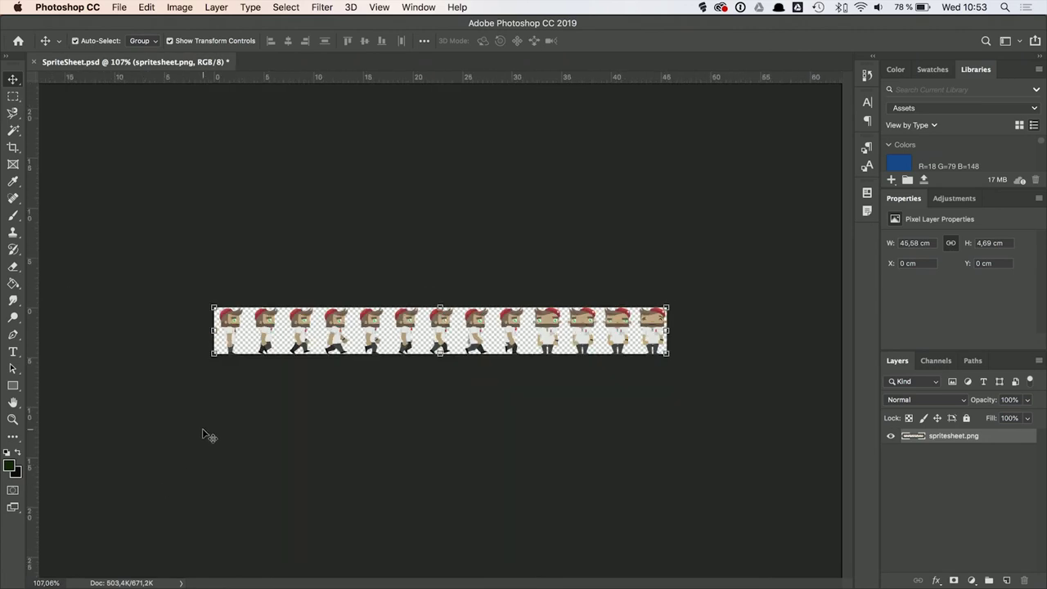
key("super+Tab")
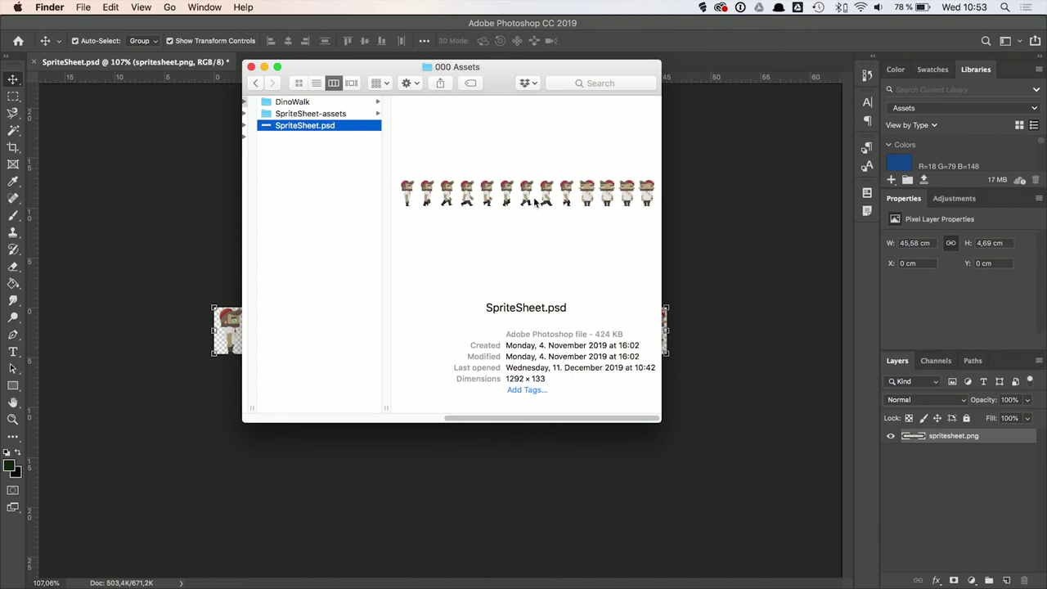
left_click(347, 115)
left_click(420, 101)
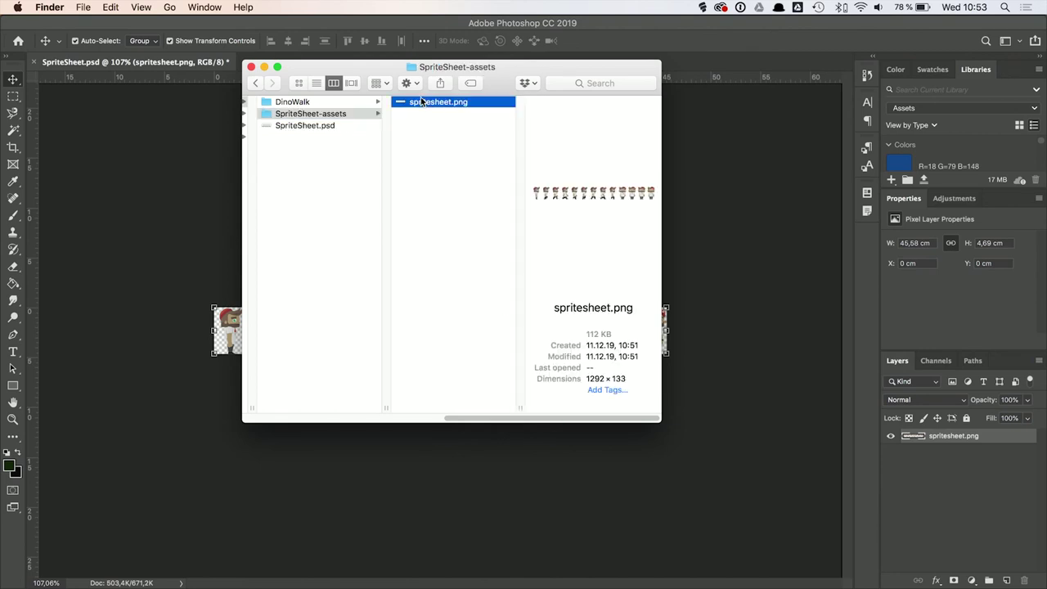